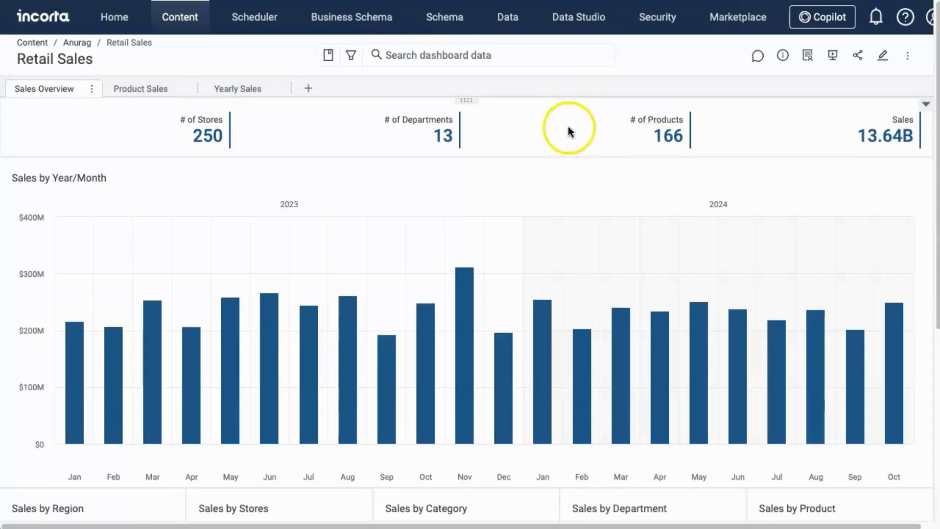
Filter the Retail Sales dashboard to 2024 and sort the Sales by Stores table by sales in descending order.
{"action": "left_click", "coordinate": [718, 208]}
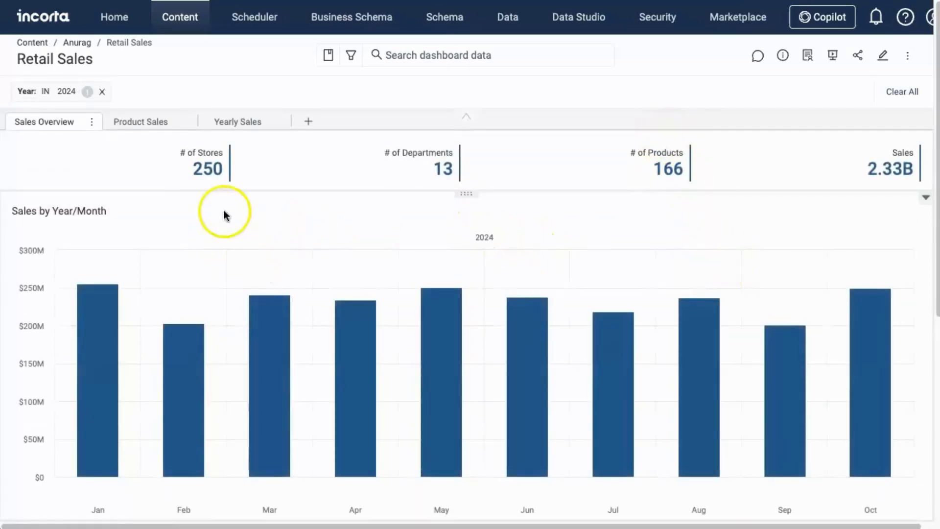
{"action": "scroll", "coordinate": [416, 225], "scroll_direction": "down", "scroll_amount": 5}
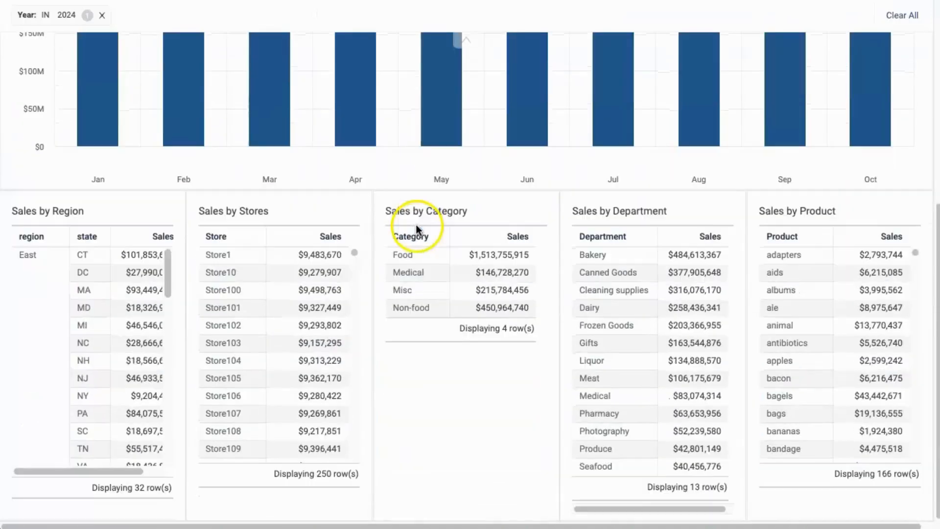
{"action": "left_click", "coordinate": [332, 240]}
{"action": "left_click", "coordinate": [325, 235]}
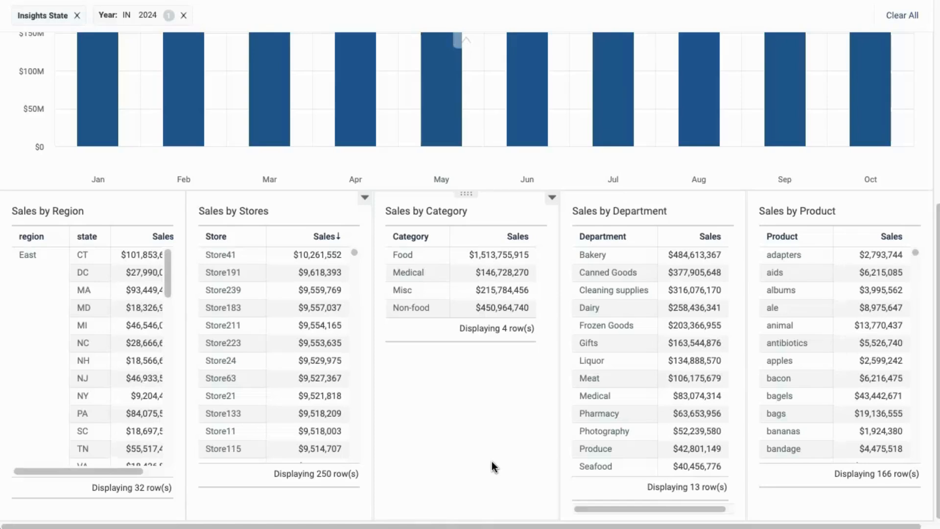
Open Copilot and ask "Can you show me number of stores and count of all transactions".
{"action": "scroll", "coordinate": [492, 461], "scroll_direction": "up", "scroll_amount": 7}
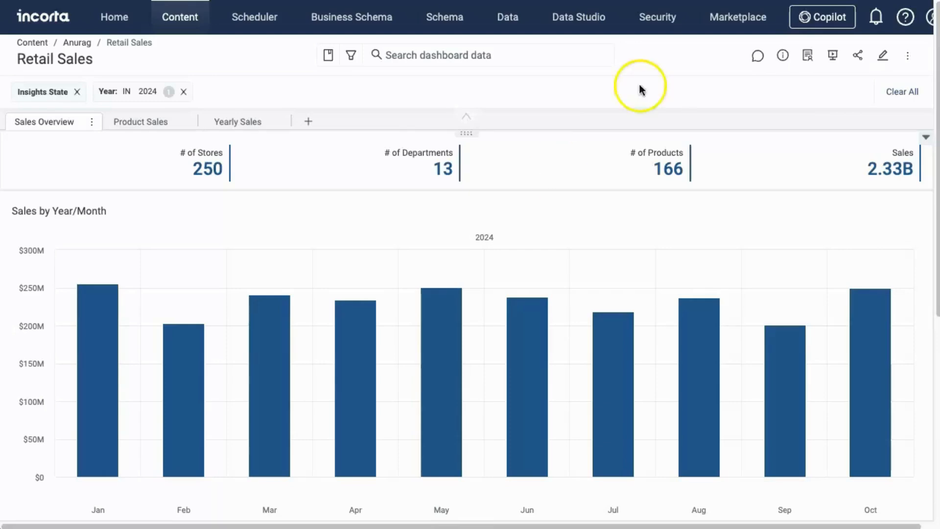
{"action": "left_click", "coordinate": [808, 24]}
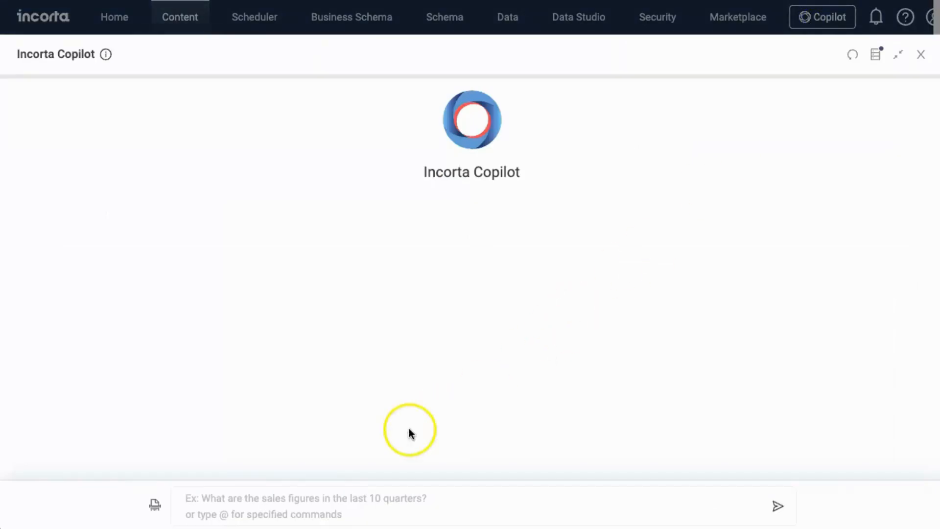
{"action": "left_click", "coordinate": [216, 511]}
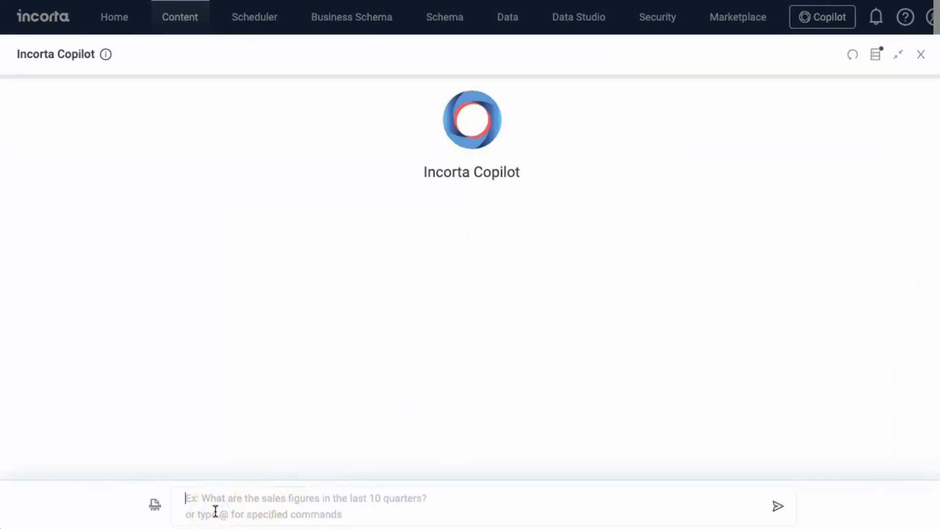
{"action": "left_click", "coordinate": [519, 512]}
{"action": "type", "text": "Can you show me number of stores and count of all transactions"}
{"action": "key", "text": "Return"}
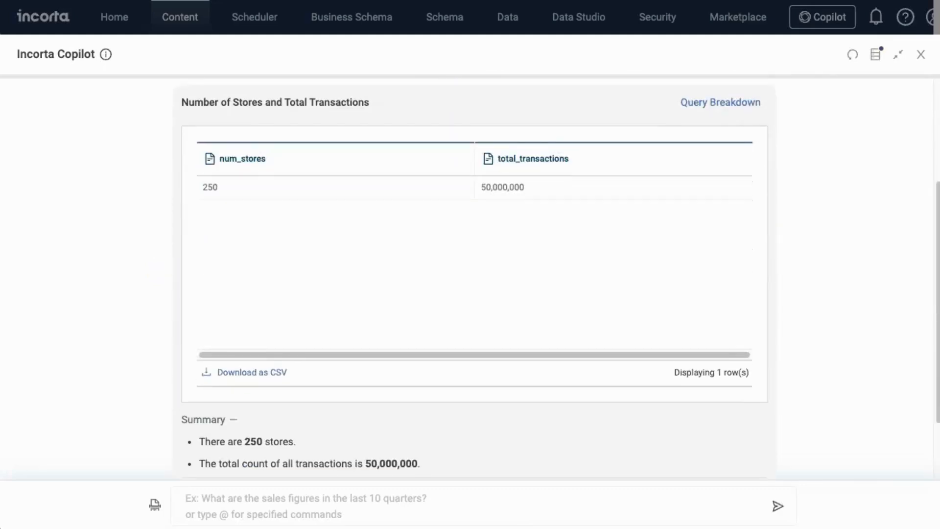
Ask Copilot for "top 5 store by sales in 2023" and show the answer as a table.
{"action": "left_click", "coordinate": [256, 504]}
{"action": "type", "text": "top 5 store by sales in 2023"}
{"action": "left_click", "coordinate": [325, 514]}
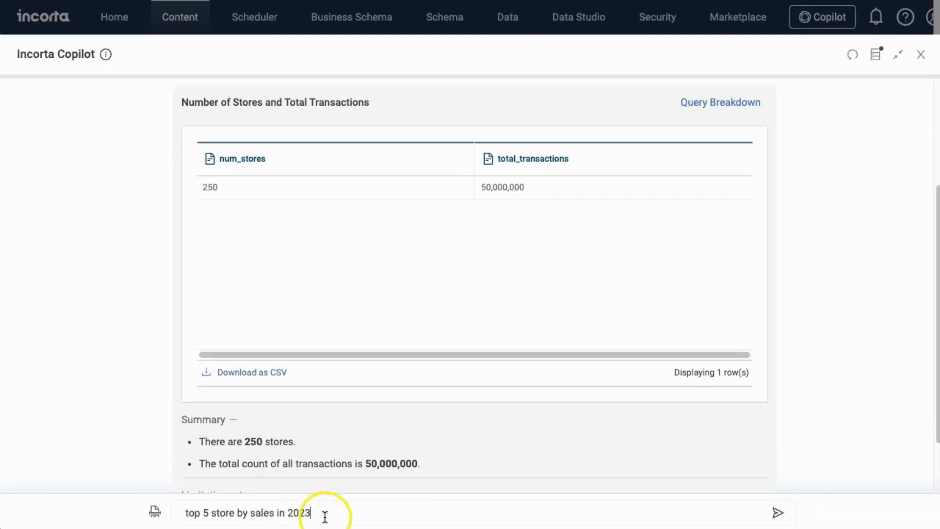
{"action": "key", "text": "Return"}
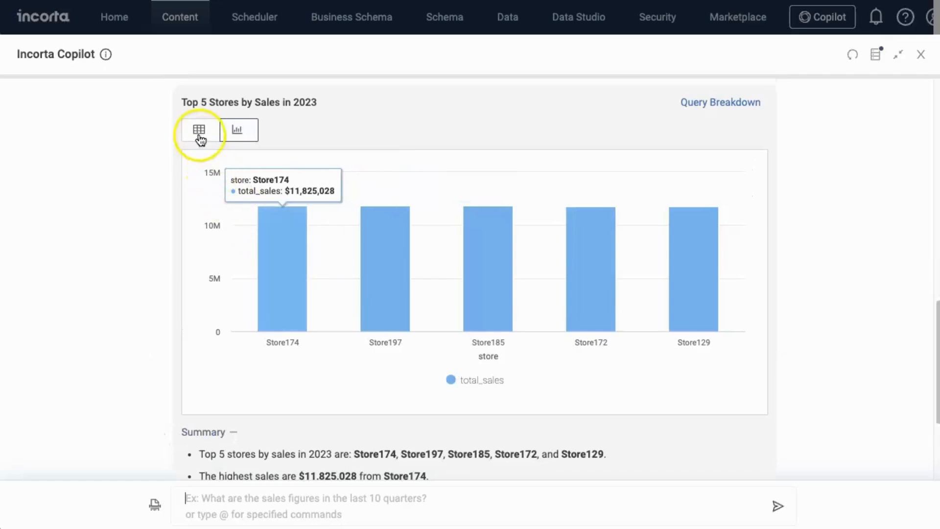
{"action": "left_click", "coordinate": [199, 135]}
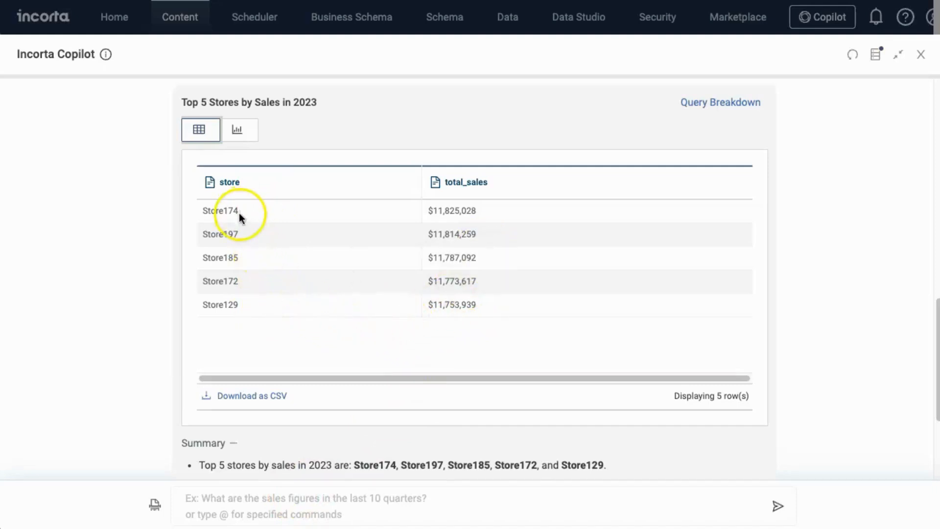
Ask Copilot for "top 5 store by sales in 2024" and show the answer as a table.
{"action": "left_click", "coordinate": [252, 509]}
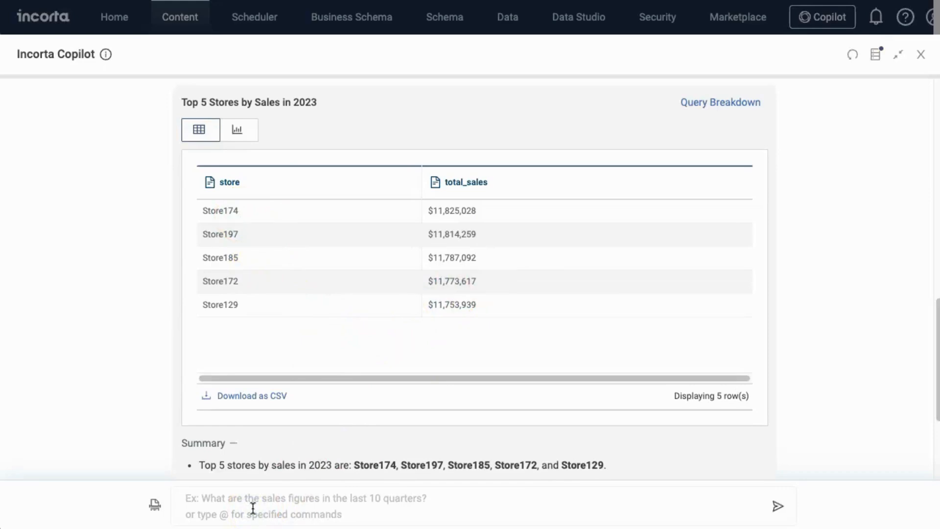
{"action": "type", "text": "top 5 store by sales in 2023"}
{"action": "key", "text": "BackSpace"}
{"action": "type", "text": "4"}
{"action": "key", "text": "Return"}
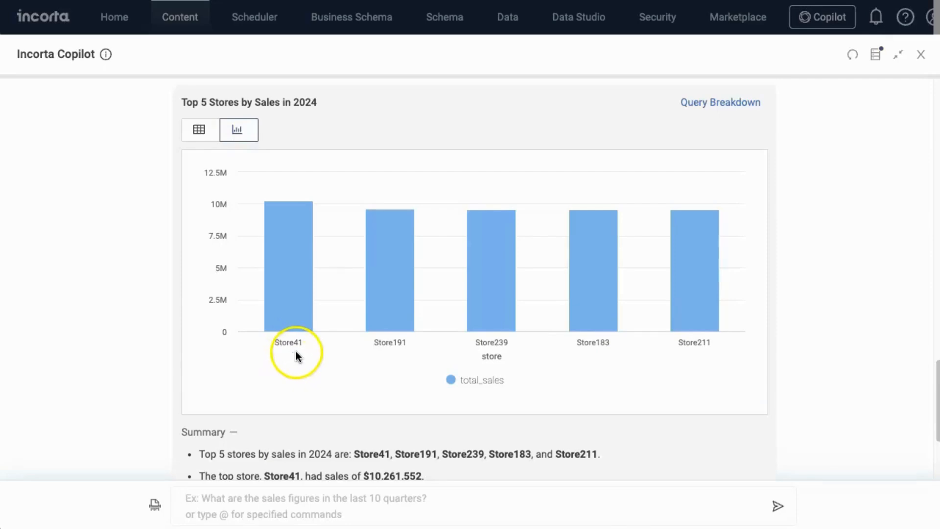
{"action": "left_click", "coordinate": [197, 130]}
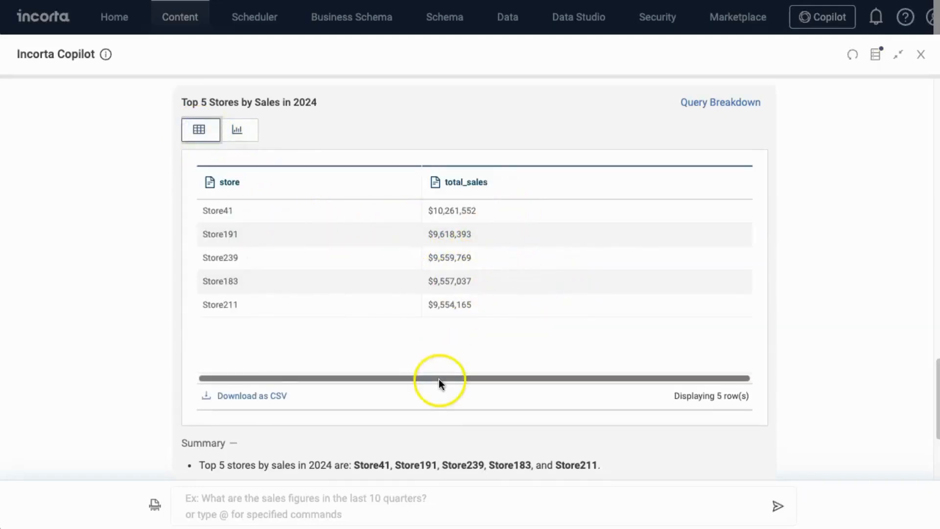
Ask Copilot for "YTD sales, LYTD sales and Sales Growth, QTD sales, LYQTD sales and Sales Growth for Store41".
{"action": "scroll", "coordinate": [435, 380], "scroll_direction": "down", "scroll_amount": 3}
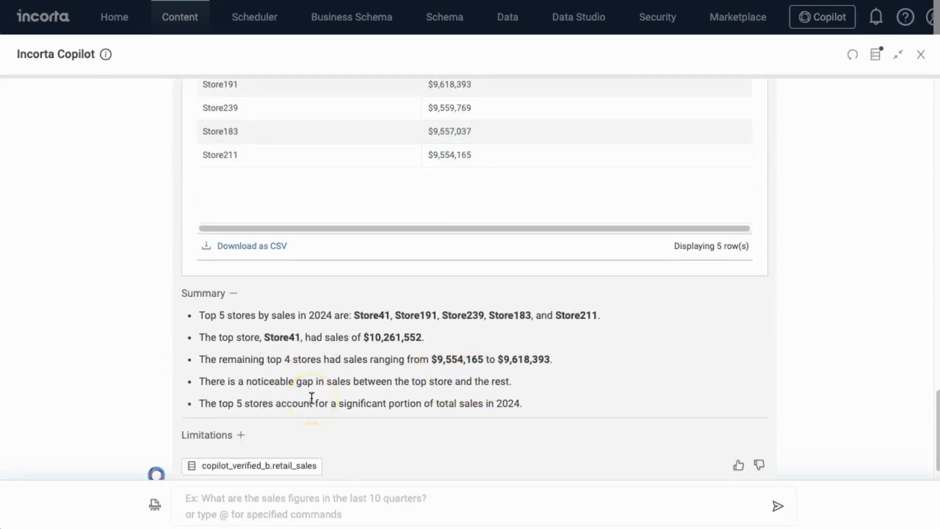
{"action": "scroll", "coordinate": [517, 348], "scroll_direction": "up", "scroll_amount": 5}
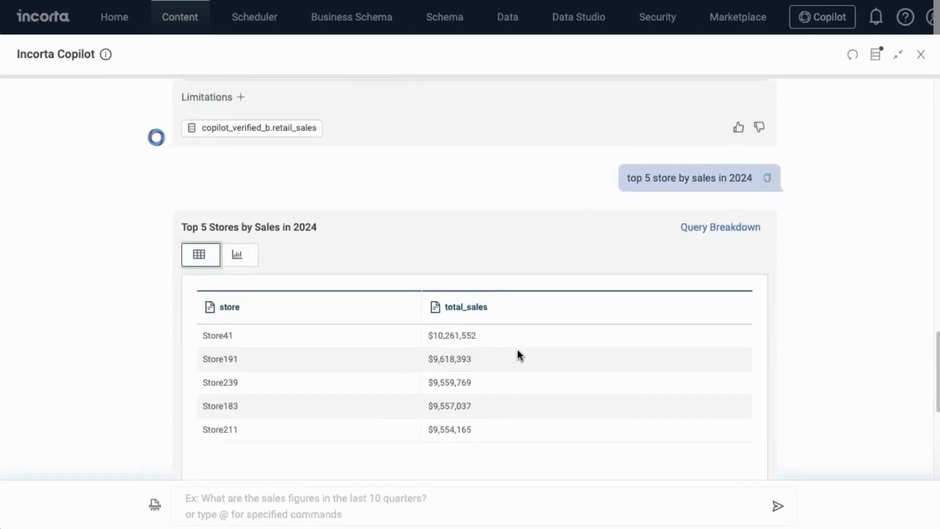
{"action": "scroll", "coordinate": [519, 354], "scroll_direction": "up", "scroll_amount": 1}
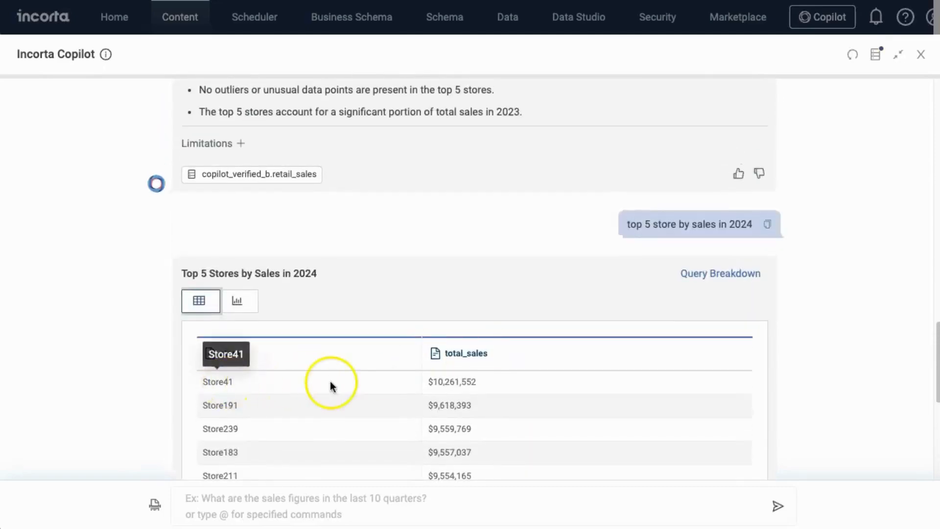
{"action": "scroll", "coordinate": [509, 248], "scroll_direction": "down", "scroll_amount": 1}
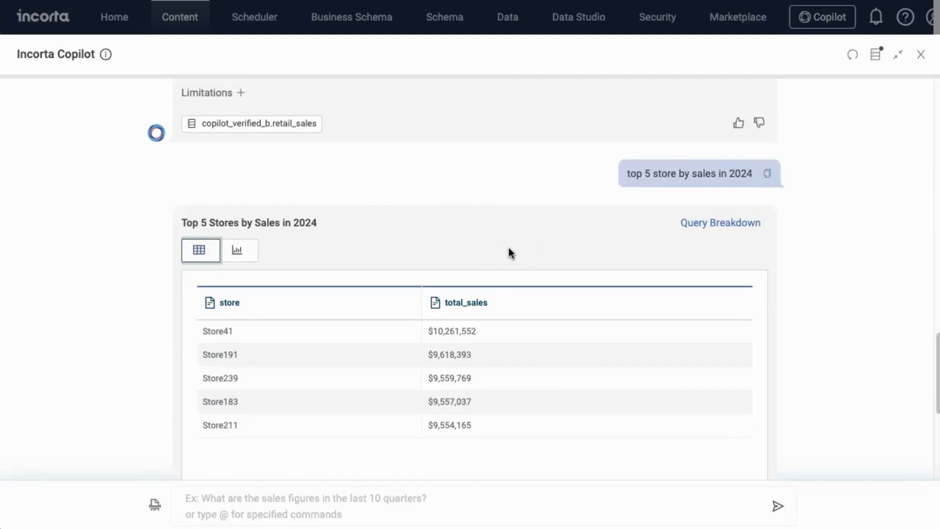
{"action": "scroll", "coordinate": [451, 164], "scroll_direction": "down", "scroll_amount": 3}
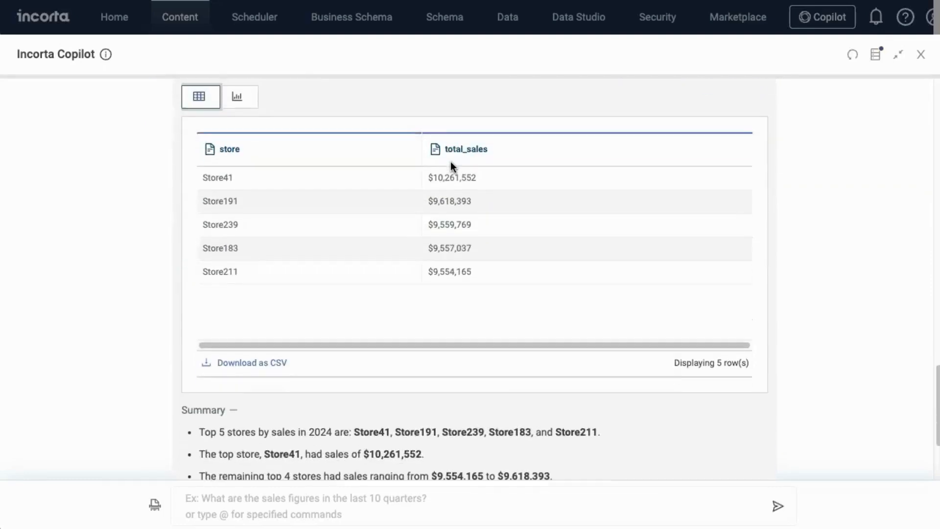
{"action": "left_click", "coordinate": [228, 509]}
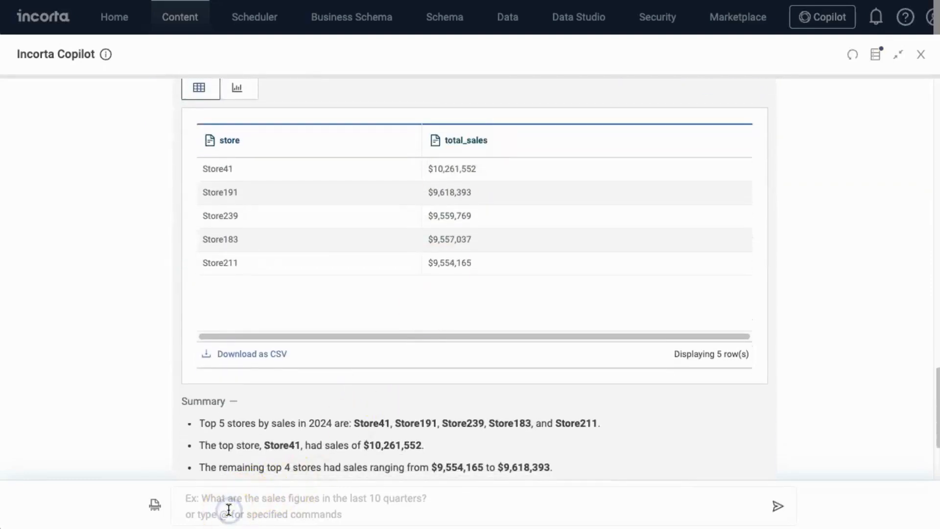
{"action": "type", "text": "YTD sales, LYTD sales and Sales Growth, QTD sales, LYQTD sales and Sales Growth for Store41"}
{"action": "key", "text": "Return"}
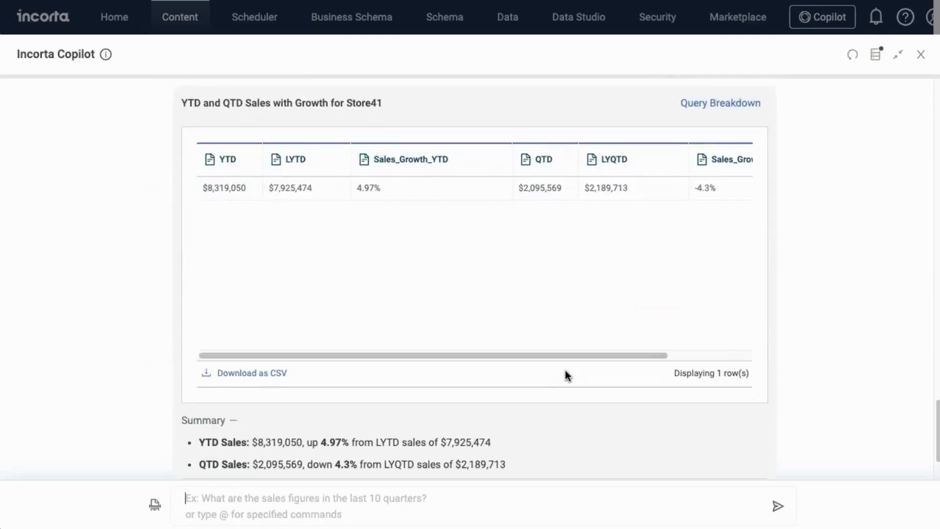
Review the year-to-date and quarter-to-date sales and growth columns in the Store41 result.
{"action": "left_click", "coordinate": [422, 295]}
{"action": "scroll", "coordinate": [421, 293], "scroll_direction": "up", "scroll_amount": 2}
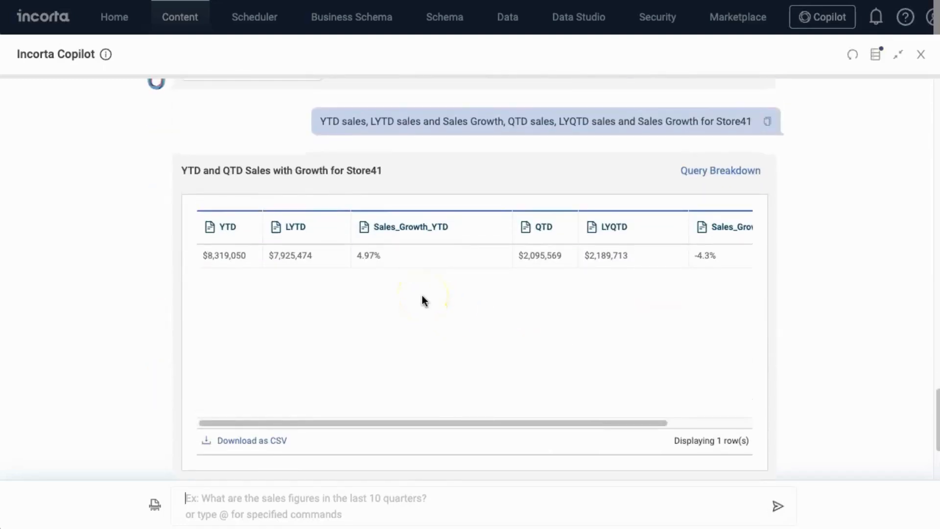
{"action": "scroll", "coordinate": [421, 296], "scroll_direction": "up", "scroll_amount": 1}
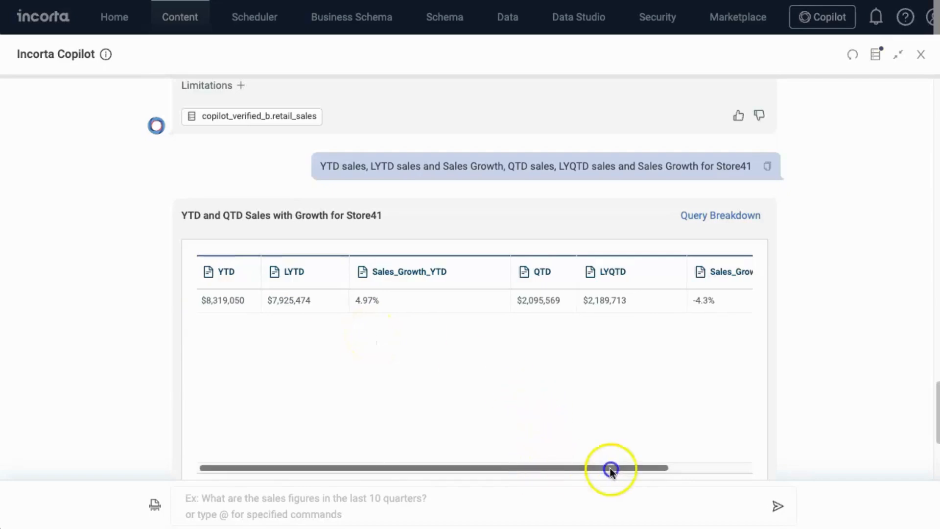
{"action": "left_click_drag", "start_coordinate": [609, 465], "coordinate": [686, 466]}
{"action": "left_click_drag", "start_coordinate": [519, 469], "coordinate": [337, 467]}
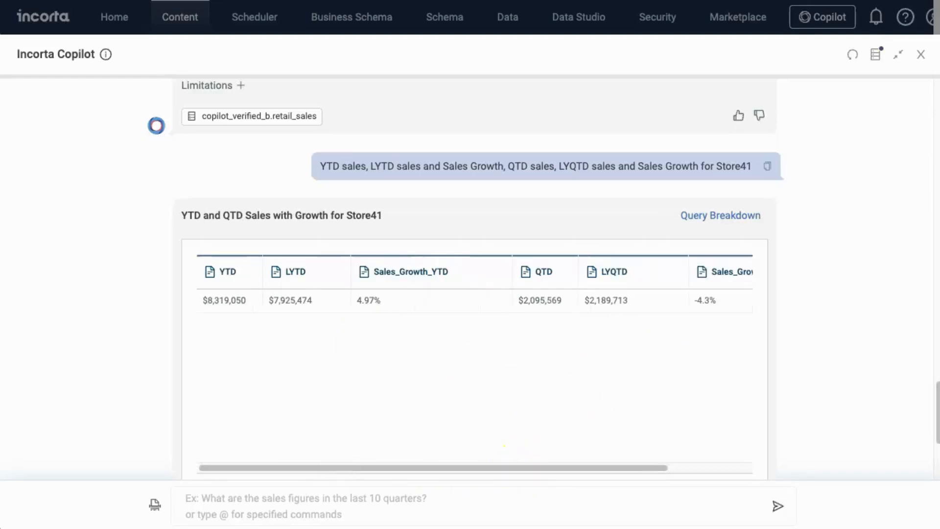
Ask for "YTD sales, LYTD sales and Sales Growth, QTD sales, LYQTD sales and Sales Growth in percent for Store174" and review the result columns.
{"action": "left_click", "coordinate": [225, 509]}
{"action": "type", "text": "YTD sales, LYTD sales and Sales Growth, QTD sales, LYQTD sales and Sales Growth in percent for Store174"}
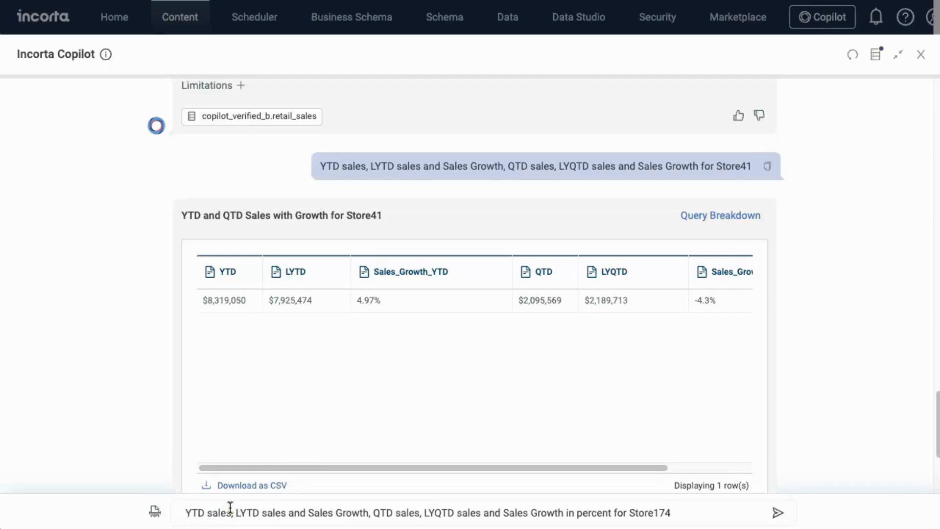
{"action": "scroll", "coordinate": [366, 387], "scroll_direction": "up", "scroll_amount": 10}
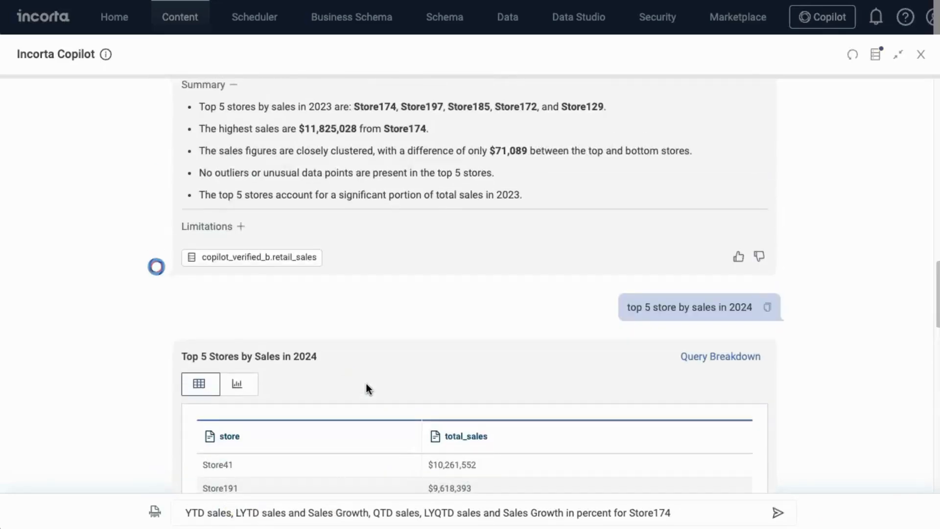
{"action": "scroll", "coordinate": [366, 383], "scroll_direction": "up", "scroll_amount": 5}
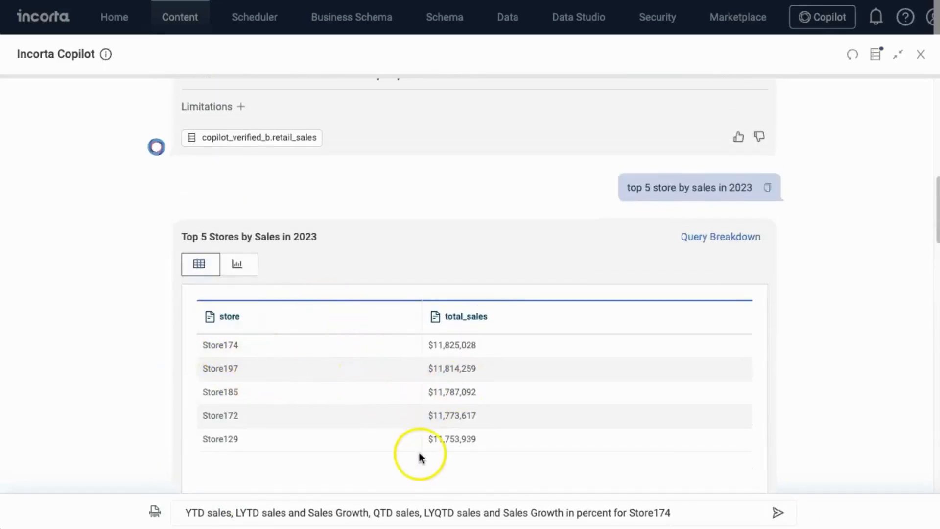
{"action": "scroll", "coordinate": [420, 455], "scroll_direction": "down", "scroll_amount": 15}
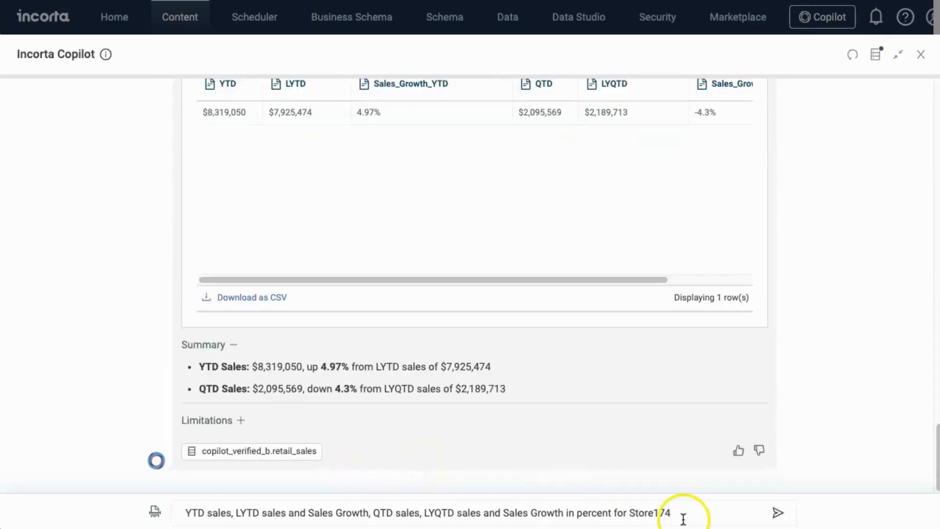
{"action": "key", "text": "Return"}
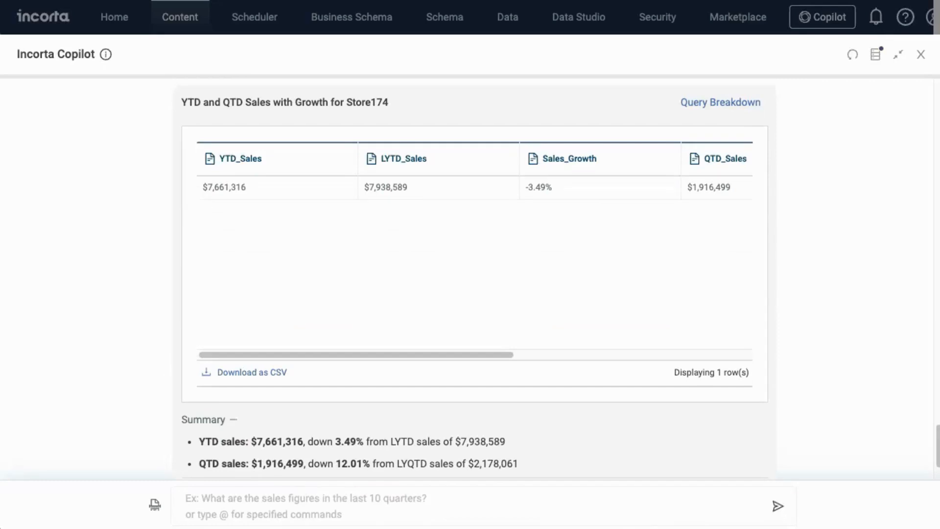
{"action": "left_click_drag", "start_coordinate": [453, 354], "coordinate": [374, 374]}
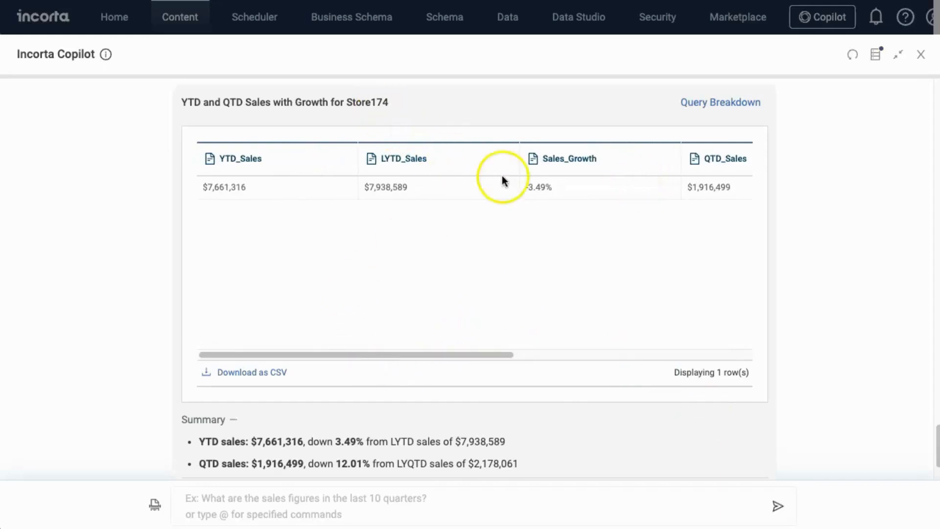
{"action": "left_click_drag", "start_coordinate": [348, 355], "coordinate": [300, 364]}
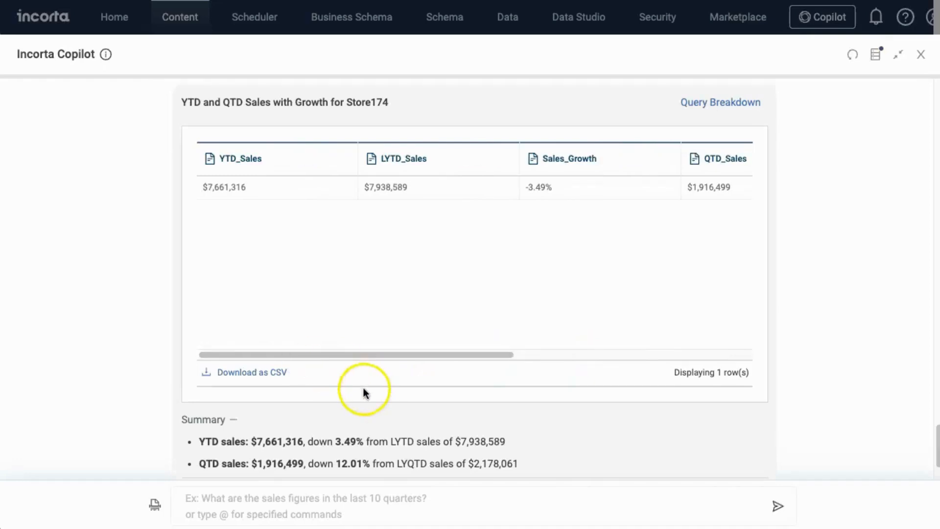
Ask for "YTD sales, LYTD sales, Sales Growth, QTD sales, LYQTD sales and Sales Growth by department for Store41" and show it as a table.
{"action": "scroll", "coordinate": [363, 386], "scroll_direction": "down", "scroll_amount": 2}
{"action": "type", "text": "YTD sales, LYTD sales, Sales Growth, QTD sales, LYQTD sales and Sales Growth by department for Store41"}
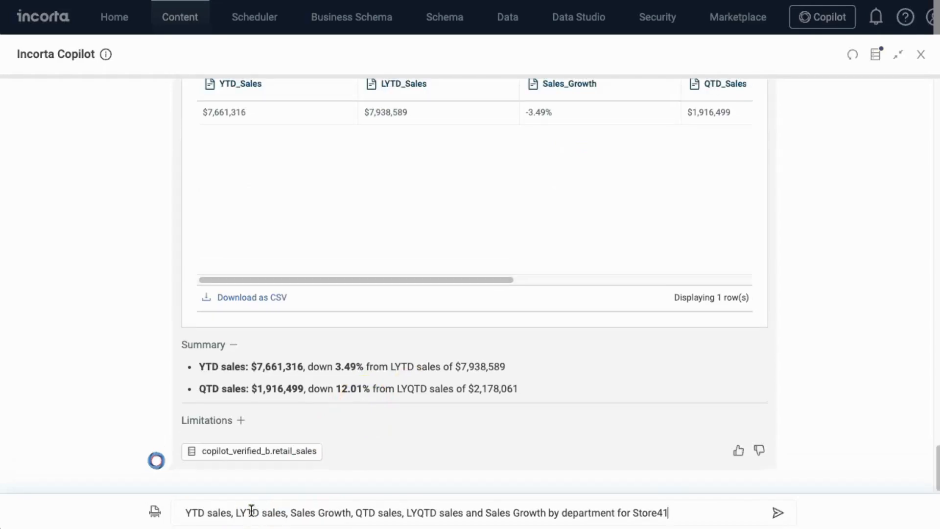
{"action": "double_click", "coordinate": [591, 510]}
{"action": "left_click", "coordinate": [716, 514]}
{"action": "key", "text": "Return"}
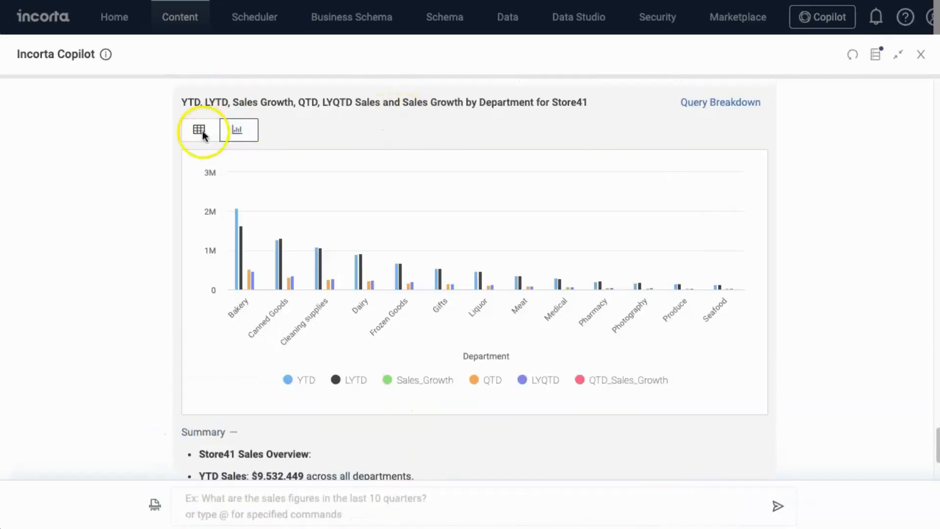
{"action": "left_click", "coordinate": [199, 130]}
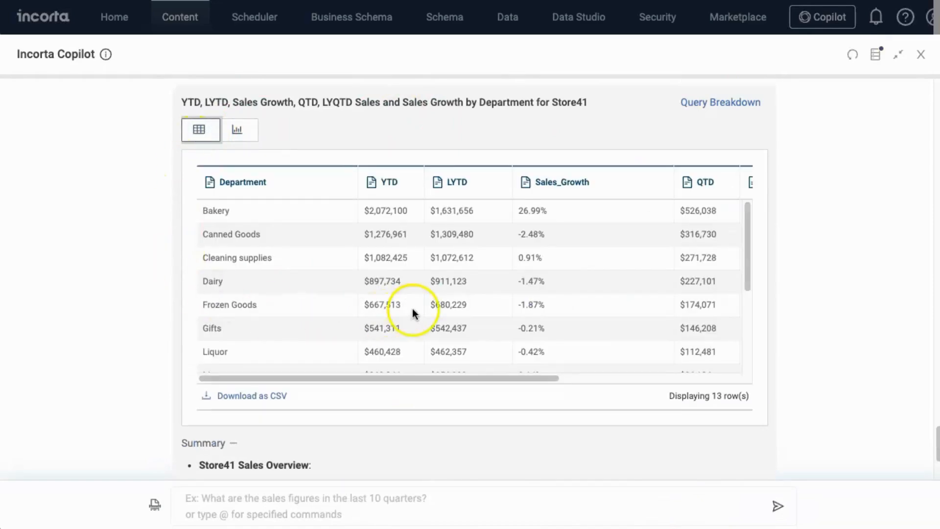
Examine Store41's department rows across the year-to-date and quarter-to-date sales growth columns.
{"action": "scroll", "coordinate": [267, 259], "scroll_direction": "down", "scroll_amount": 3}
{"action": "scroll", "coordinate": [372, 259], "scroll_direction": "up", "scroll_amount": 3}
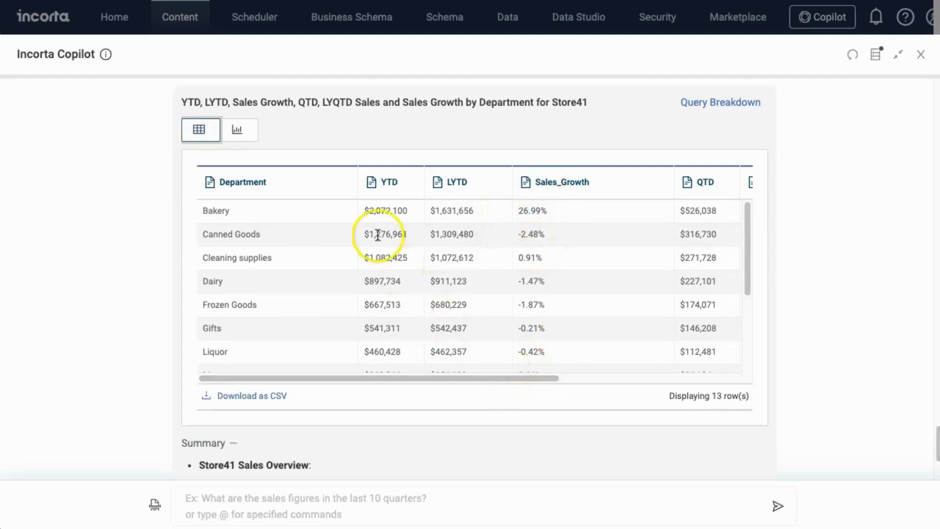
{"action": "left_click_drag", "start_coordinate": [478, 380], "coordinate": [697, 377]}
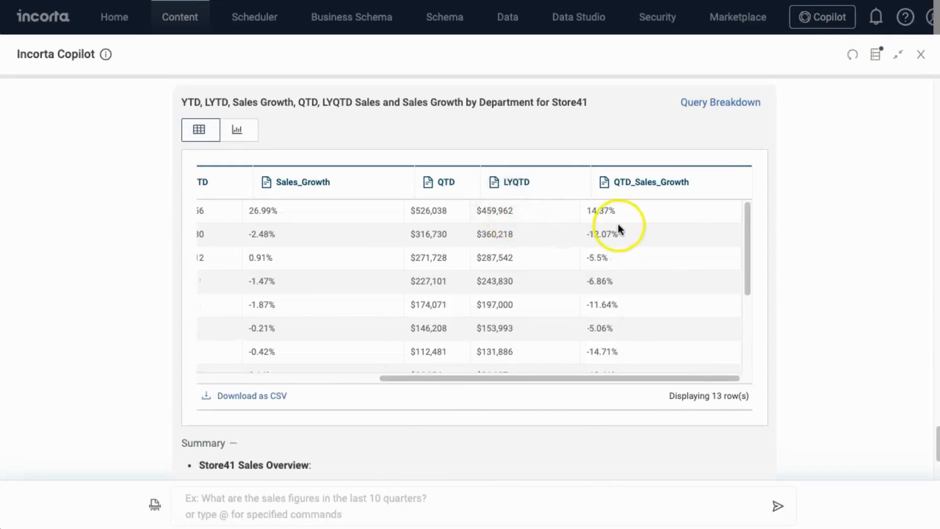
Compare the quarter-to-date growth with the year-to-date growth for all departments in the Store41 table.
{"action": "scroll", "coordinate": [637, 267], "scroll_direction": "down", "scroll_amount": 3}
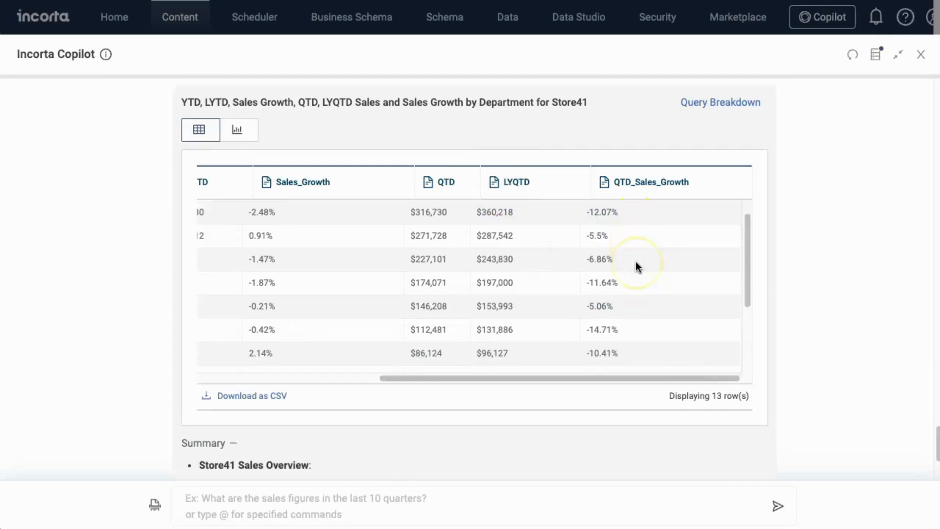
{"action": "scroll", "coordinate": [636, 267], "scroll_direction": "down", "scroll_amount": 2}
{"action": "scroll", "coordinate": [637, 267], "scroll_direction": "up", "scroll_amount": 5}
{"action": "left_click", "coordinate": [442, 262]}
{"action": "scroll", "coordinate": [443, 263], "scroll_direction": "left", "scroll_amount": 5}
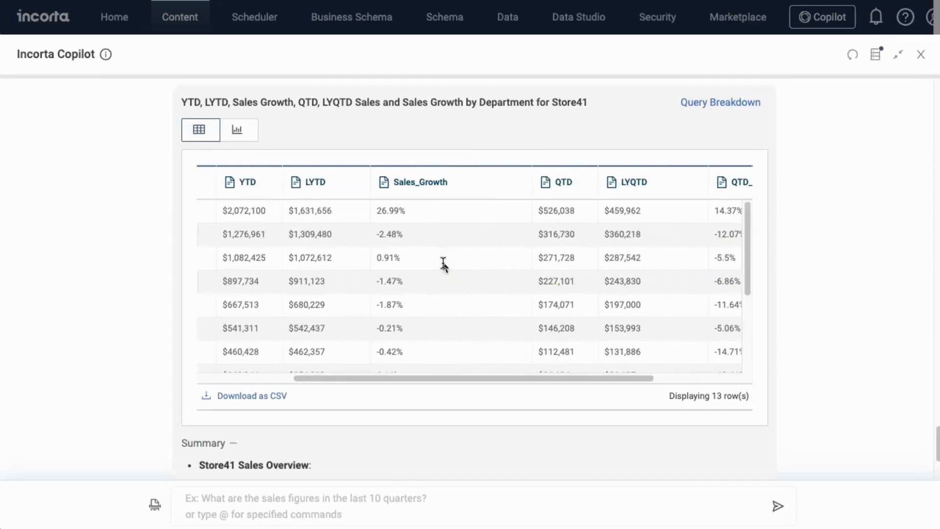
{"action": "scroll", "coordinate": [580, 292], "scroll_direction": "down", "scroll_amount": 3}
{"action": "scroll", "coordinate": [580, 293], "scroll_direction": "down", "scroll_amount": 2}
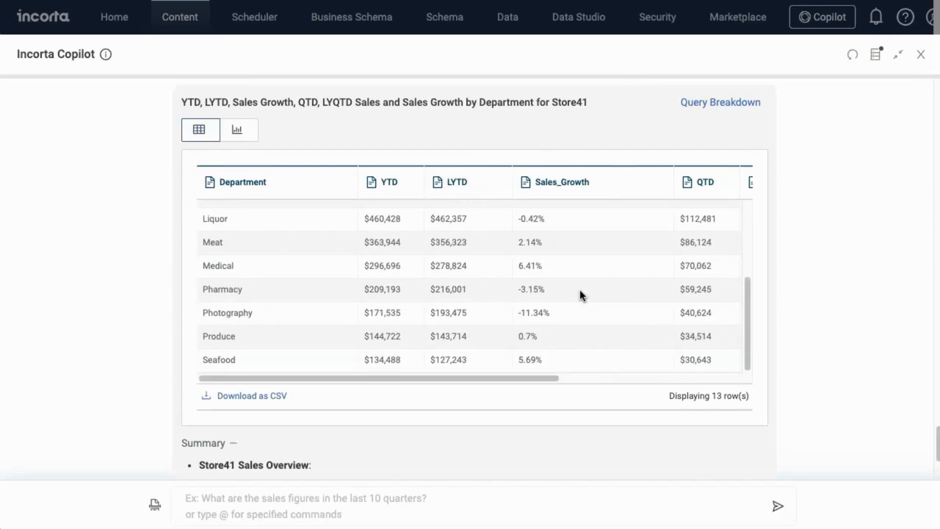
{"action": "scroll", "coordinate": [580, 293], "scroll_direction": "up", "scroll_amount": 5}
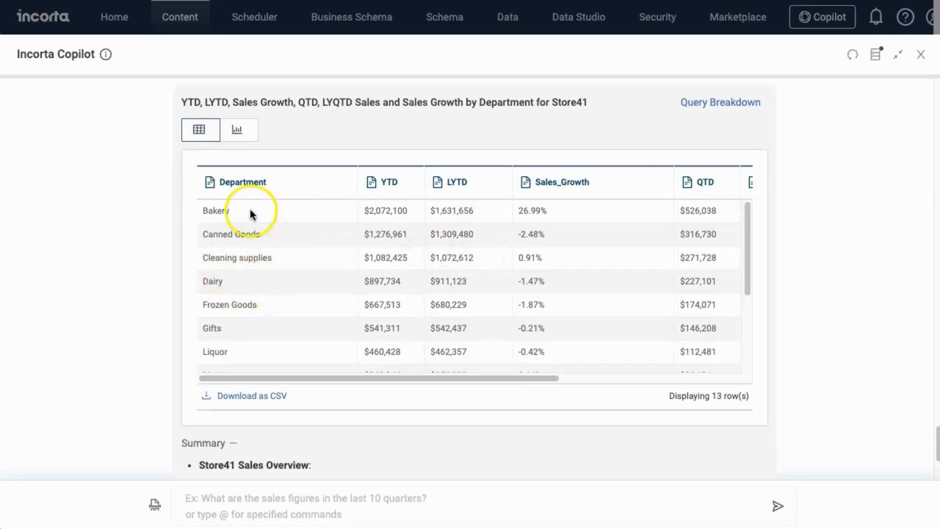
Ask for "YTD sales, LYTD sales, Sales Growth, QTD sales, LYQTD sales, Sales Growth by product for Store41 and department Bakery".
{"action": "left_click", "coordinate": [271, 513]}
{"action": "type", "text": "YTD sales, LYTD sales, Sales Growth, QTD sales, LYQTD sales, Sales Growth by product for Store41 and department Bakery"}
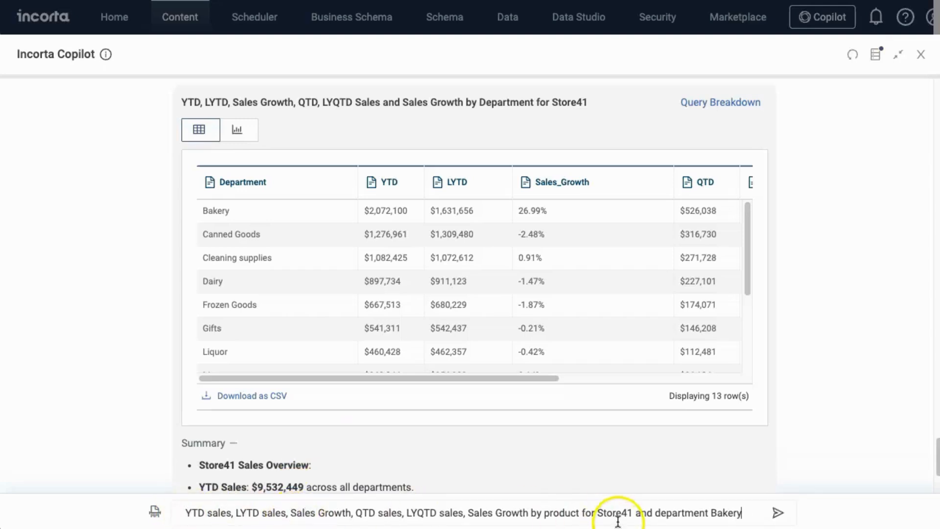
{"action": "double_click", "coordinate": [564, 512]}
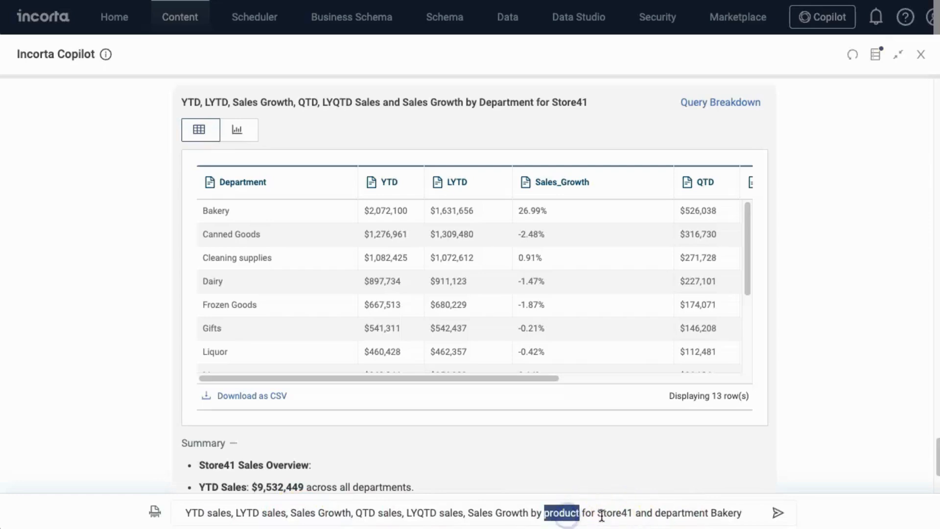
{"action": "double_click", "coordinate": [726, 512]}
{"action": "left_click", "coordinate": [778, 513]}
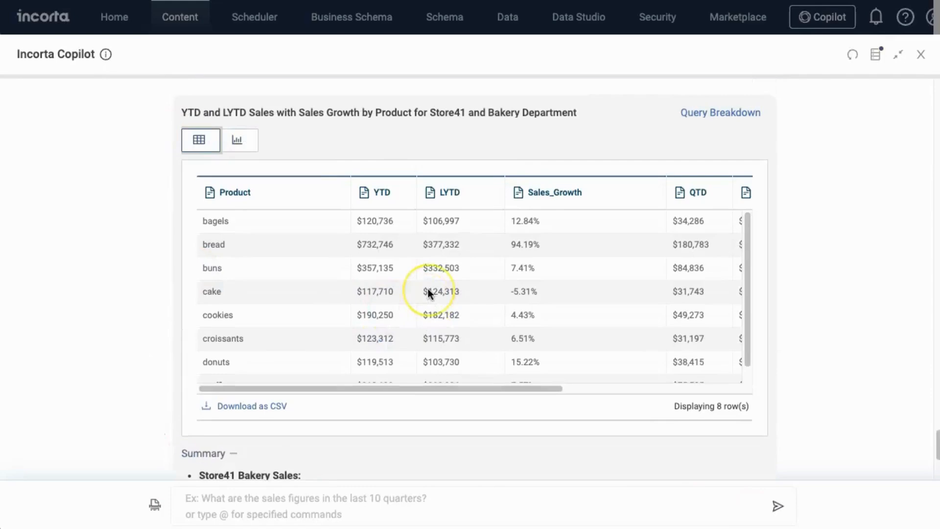
Review the Store41 Bakery product table and read the summary's top sellers and highest sales growth.
{"action": "scroll", "coordinate": [304, 267], "scroll_direction": "down", "scroll_amount": 1}
{"action": "scroll", "coordinate": [304, 263], "scroll_direction": "up", "scroll_amount": 1}
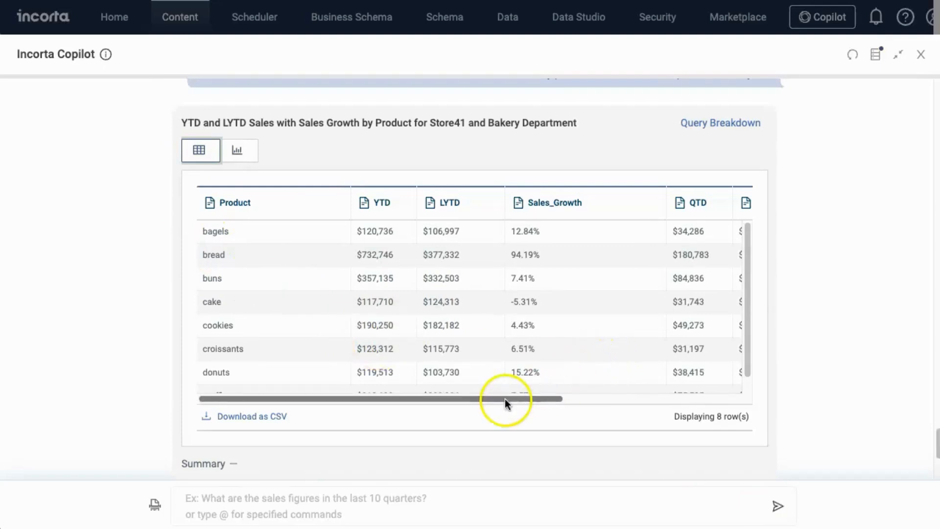
{"action": "scroll", "coordinate": [667, 313], "scroll_direction": "right", "scroll_amount": 5}
{"action": "scroll", "coordinate": [667, 312], "scroll_direction": "left", "scroll_amount": 5}
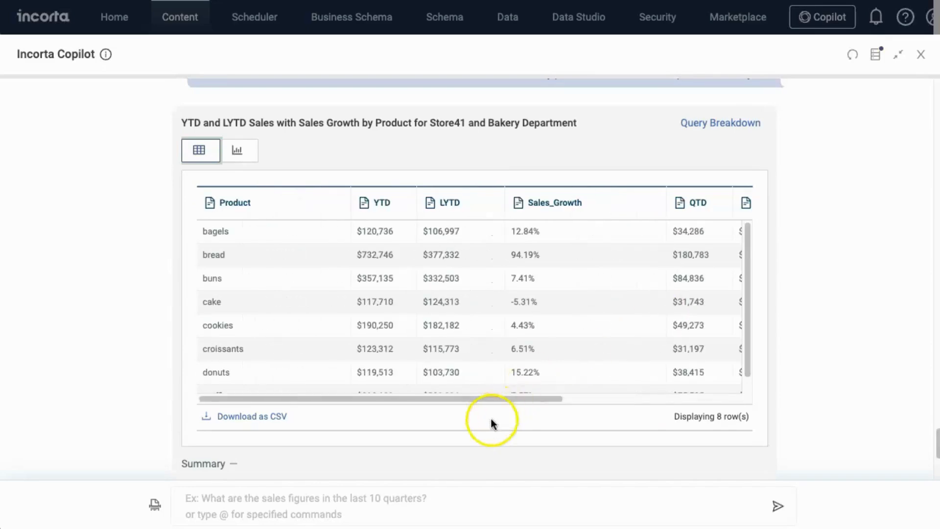
{"action": "scroll", "coordinate": [482, 438], "scroll_direction": "down", "scroll_amount": 3}
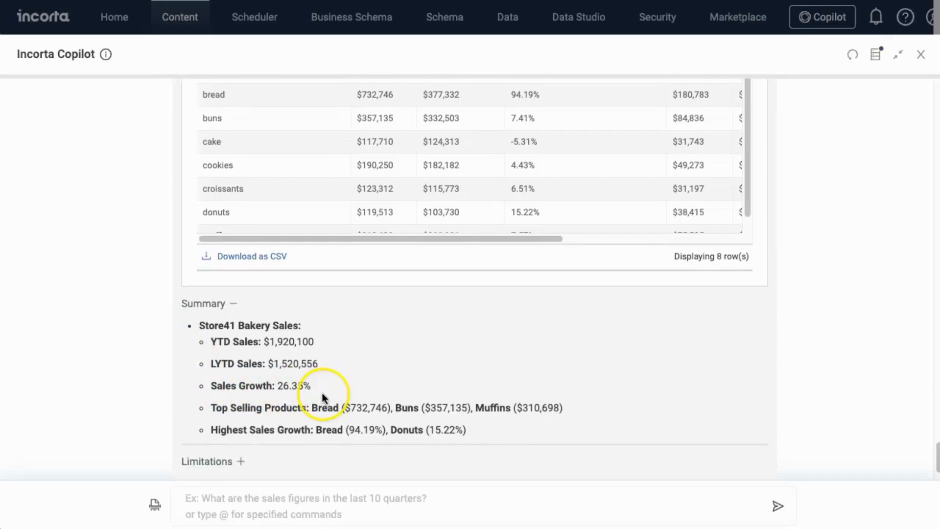
{"action": "double_click", "coordinate": [354, 430]}
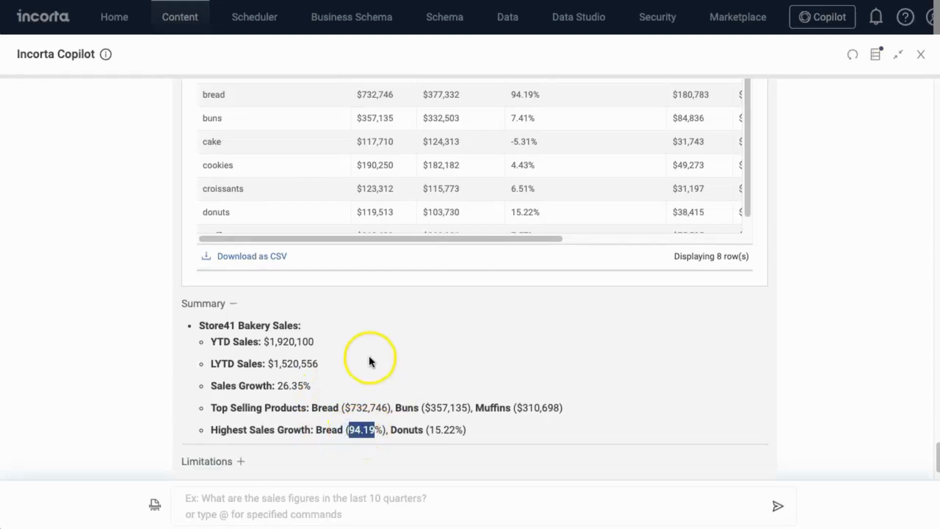
Compare year-to-date and quarter-to-date sales growth for each Bakery product in the Store41 table, from bagels to muffins.
{"action": "scroll", "coordinate": [369, 363], "scroll_direction": "up", "scroll_amount": 3}
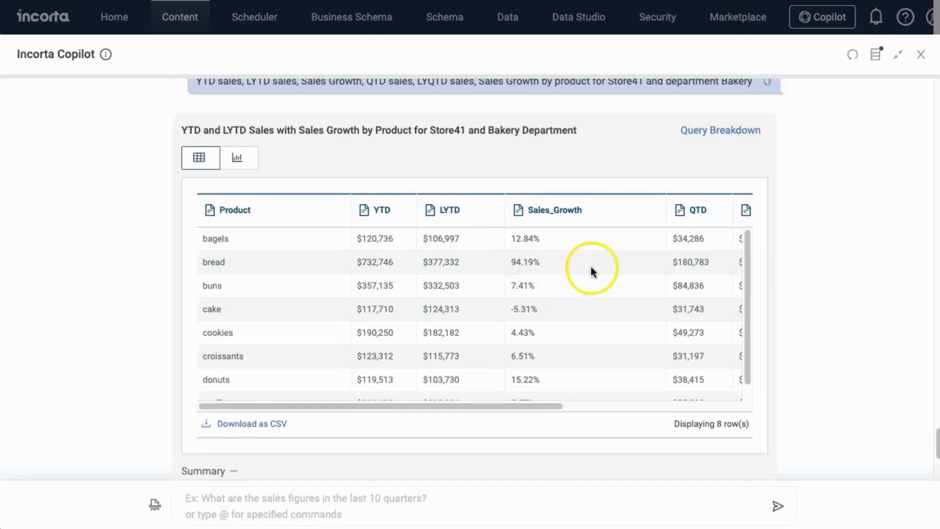
{"action": "scroll", "coordinate": [592, 266], "scroll_direction": "right", "scroll_amount": 5}
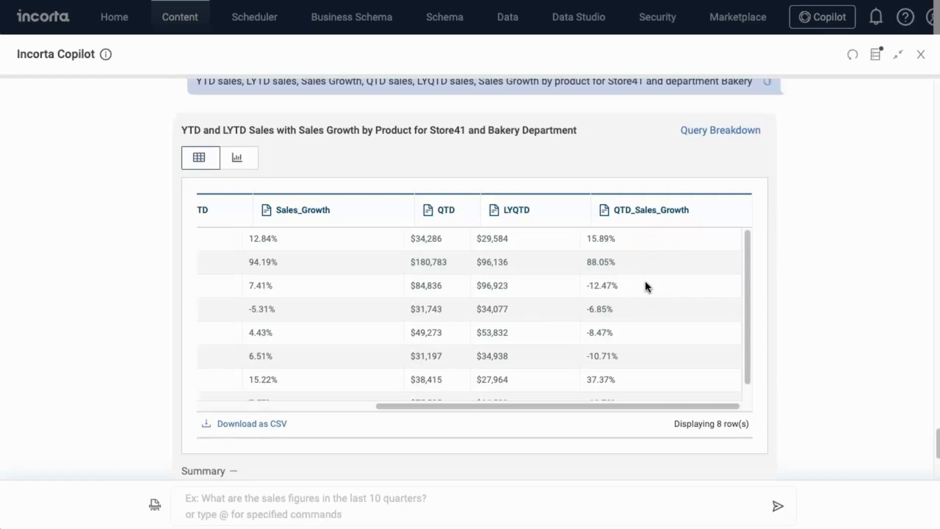
{"action": "scroll", "coordinate": [645, 281], "scroll_direction": "left", "scroll_amount": 5}
{"action": "left_click", "coordinate": [281, 266]}
{"action": "scroll", "coordinate": [281, 267], "scroll_direction": "down", "scroll_amount": 1}
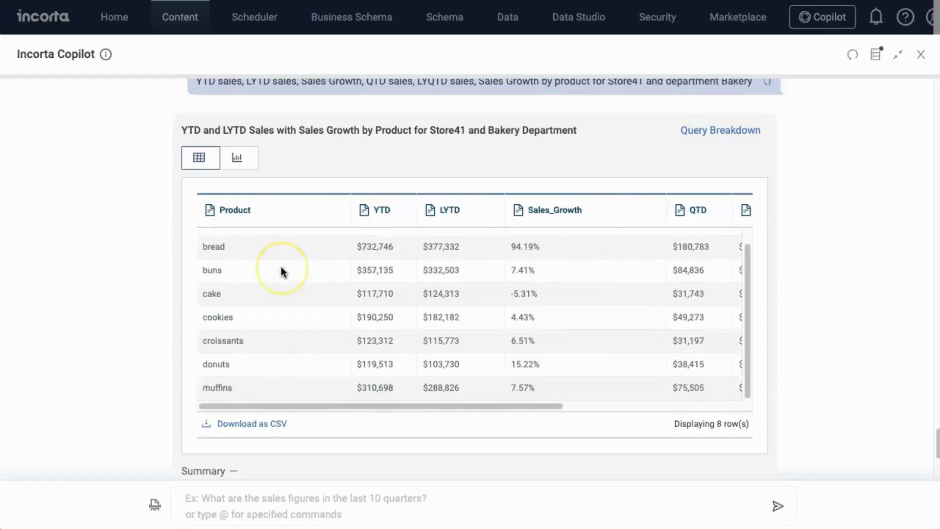
{"action": "scroll", "coordinate": [489, 337], "scroll_direction": "up", "scroll_amount": 1}
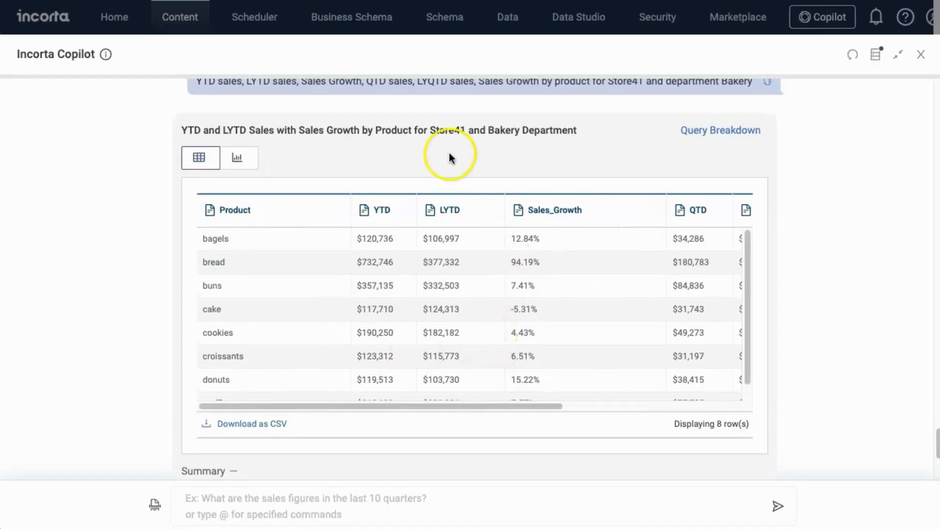
{"action": "double_click", "coordinate": [447, 130]}
{"action": "left_click", "coordinate": [536, 139]}
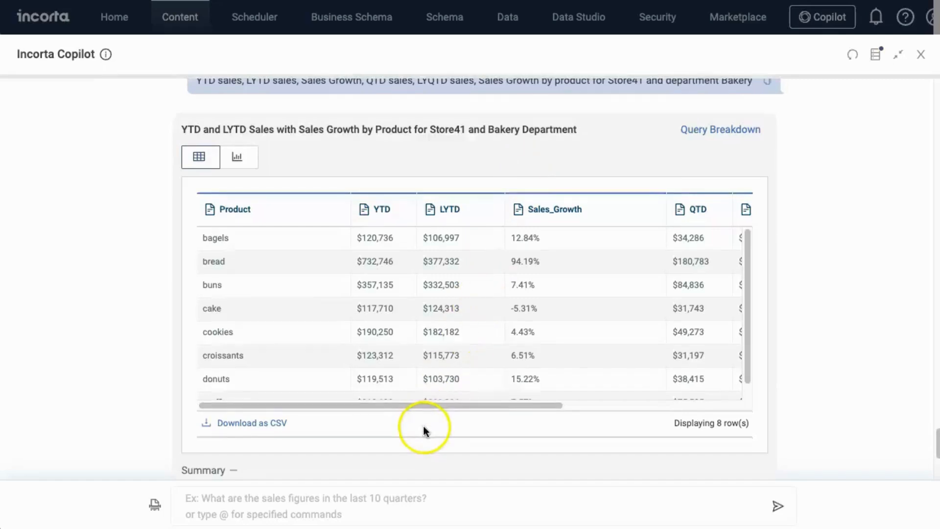
Check the Store41 Bakery summary against the growth columns of the product table.
{"action": "scroll", "coordinate": [425, 431], "scroll_direction": "down", "scroll_amount": 5}
{"action": "scroll", "coordinate": [534, 323], "scroll_direction": "up", "scroll_amount": 1}
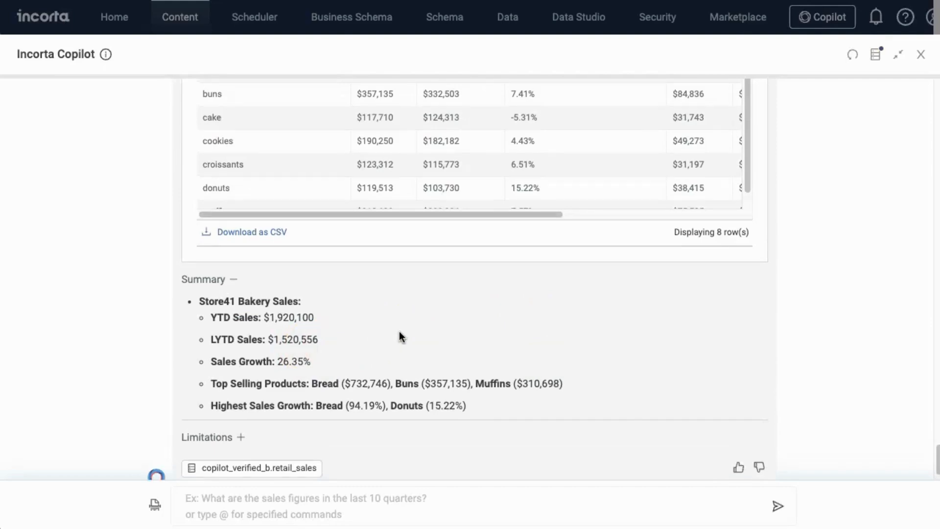
{"action": "scroll", "coordinate": [503, 327], "scroll_direction": "up", "scroll_amount": 4}
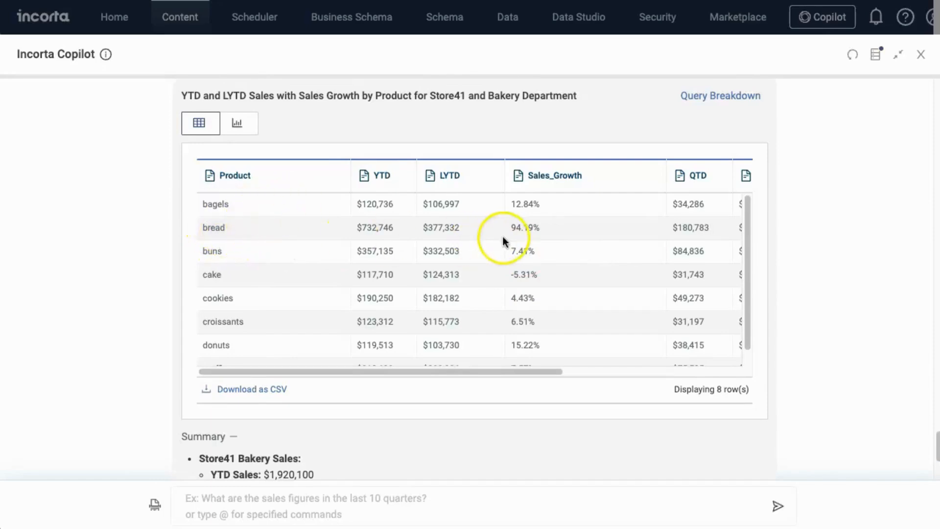
{"action": "scroll", "coordinate": [529, 248], "scroll_direction": "right", "scroll_amount": 5}
{"action": "scroll", "coordinate": [529, 250], "scroll_direction": "left", "scroll_amount": 5}
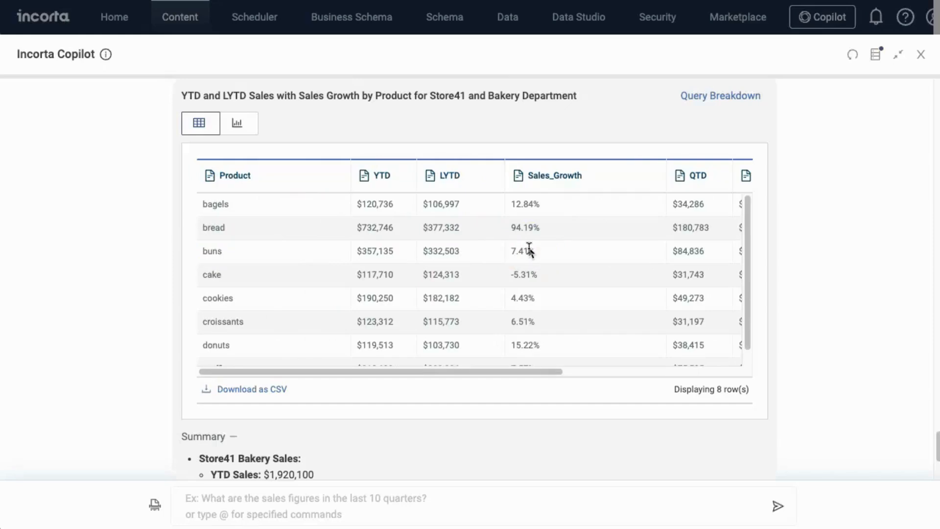
{"action": "left_click", "coordinate": [631, 314]}
{"action": "left_click", "coordinate": [528, 428]}
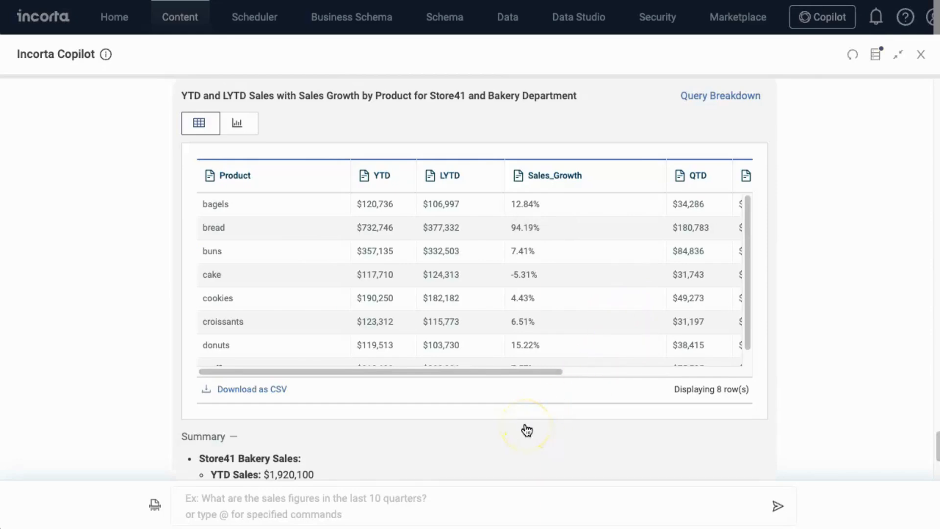